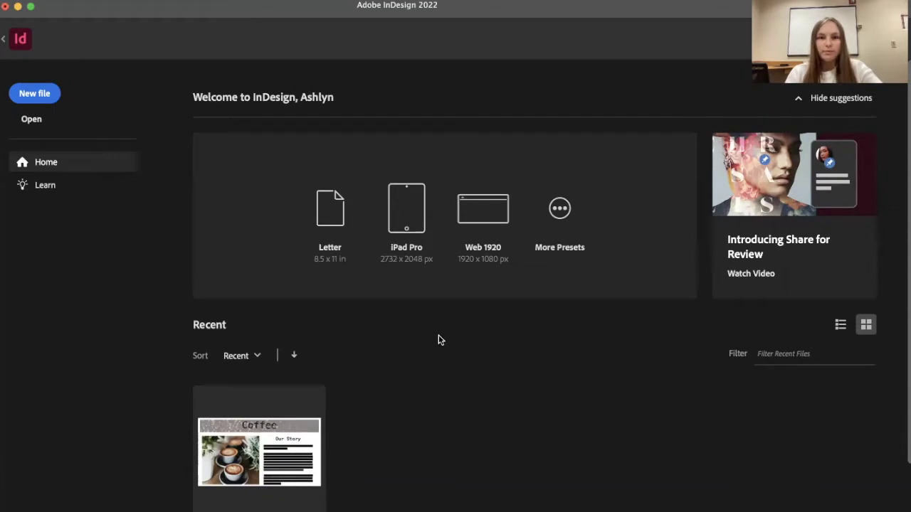
Create a Web 1920 document and draw a rectangle frame about 1848 × 200 px along the page's upper margin
click(483, 223)
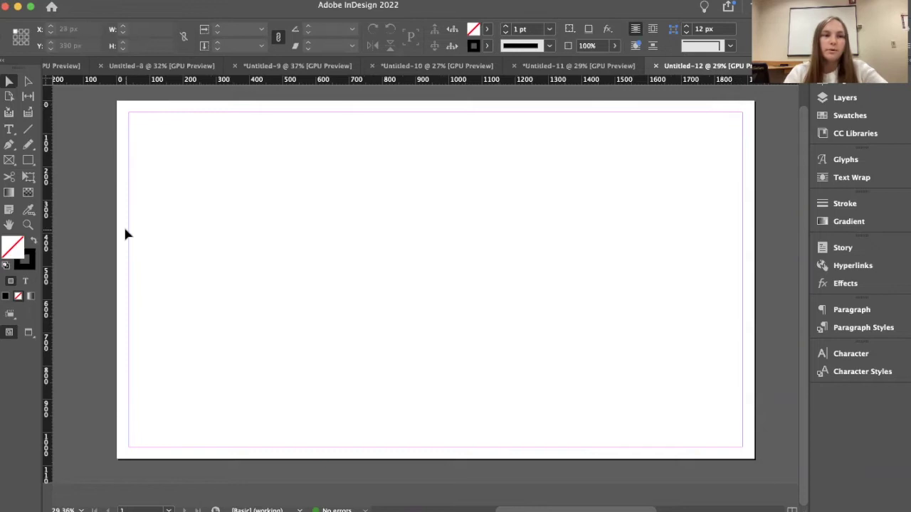
click(8, 161)
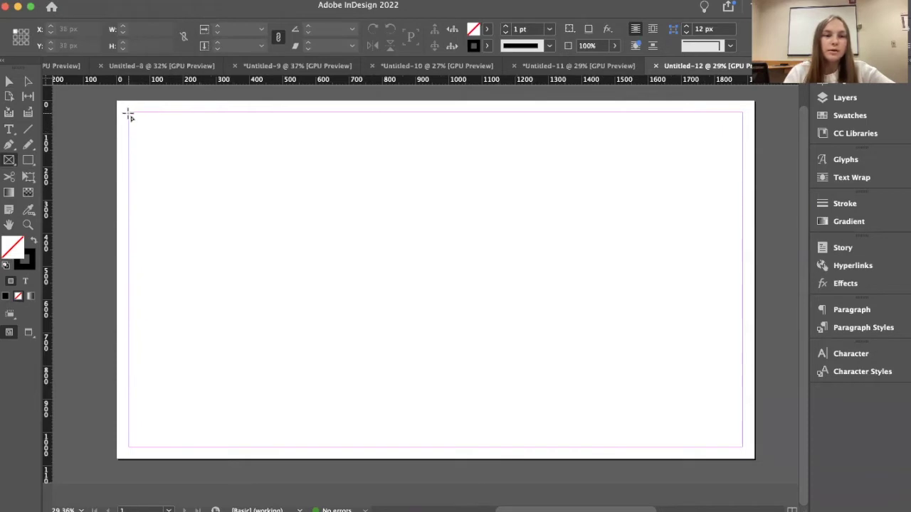
drag(128, 113, 741, 180)
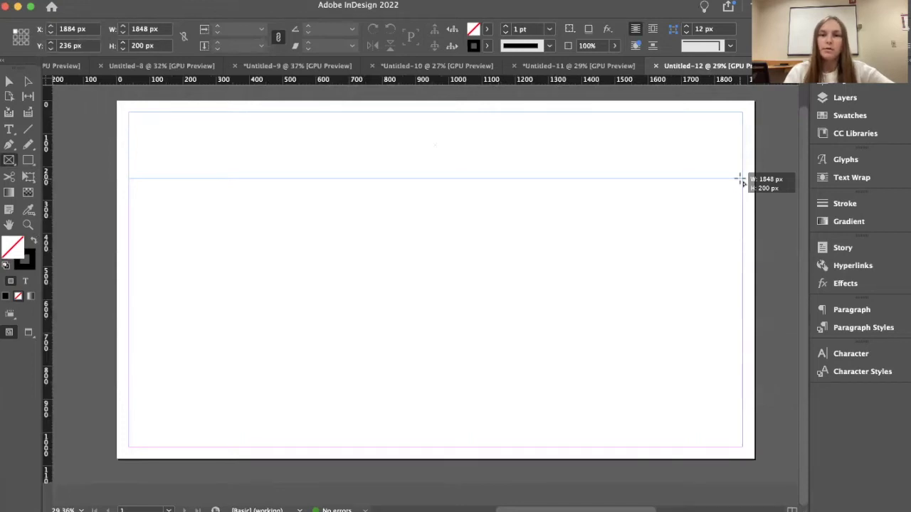
drag(740, 179, 742, 178)
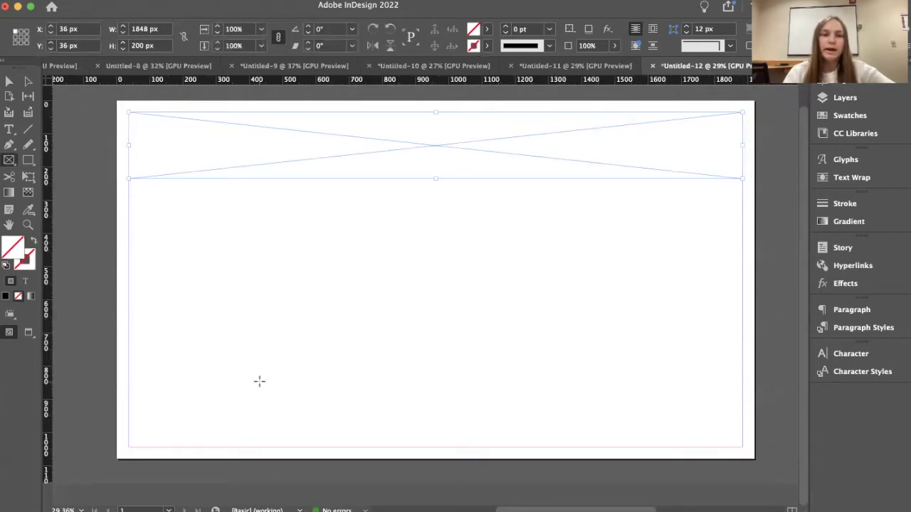
Place the coffee beans photo in the header frame and fit it with Fill Frame Proportionally
click(29, 112)
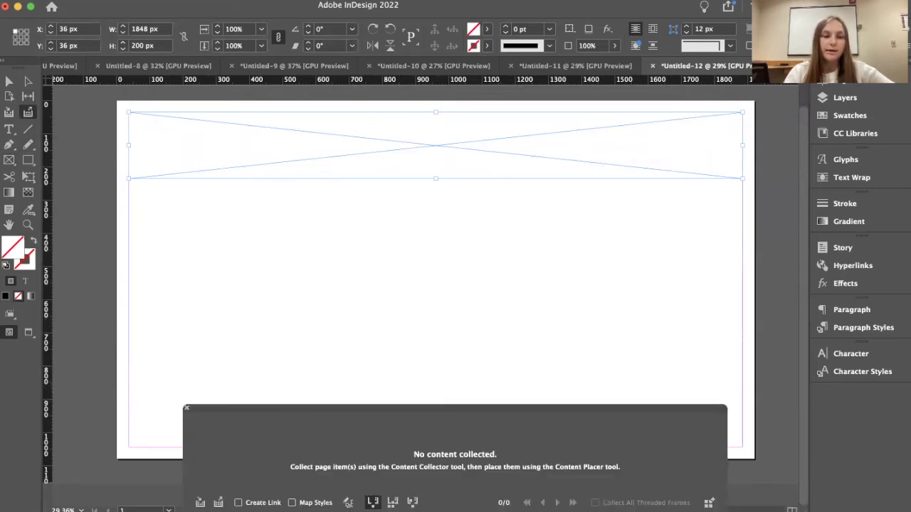
key(super+d)
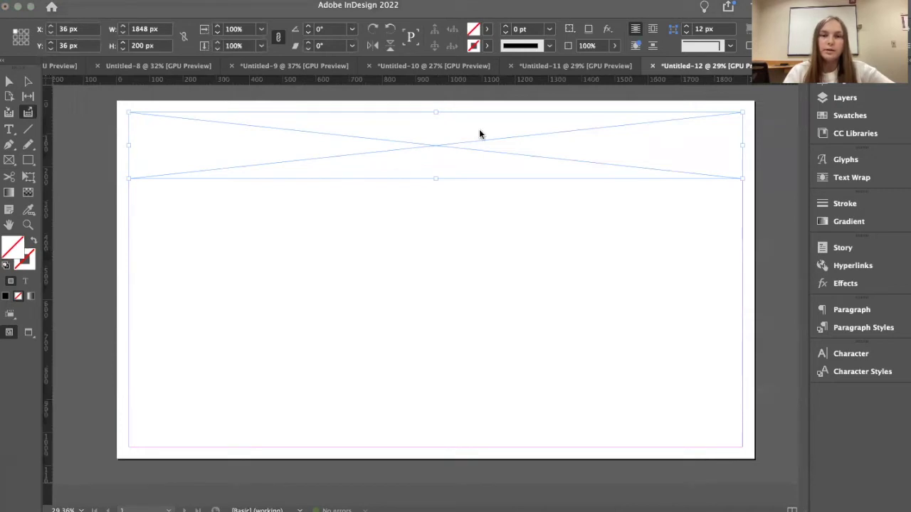
click(142, 139)
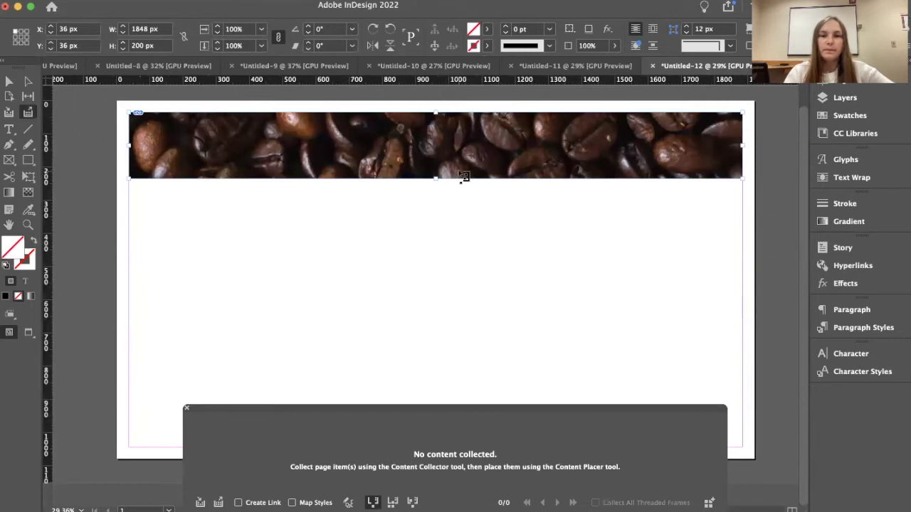
right_click(436, 139)
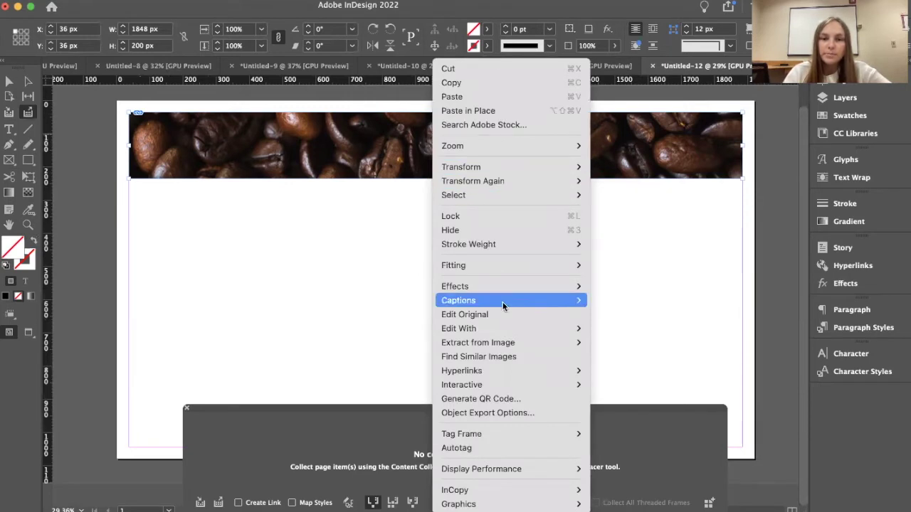
mouse_move(507, 275)
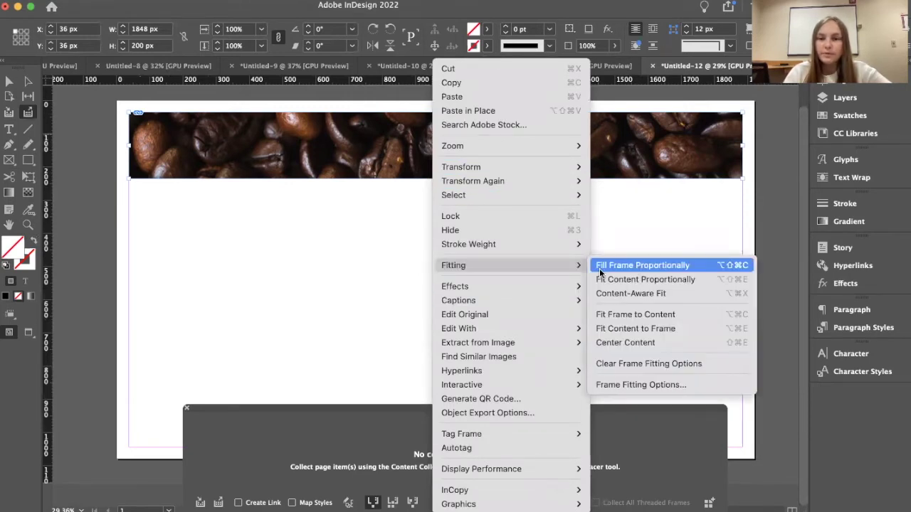
click(637, 266)
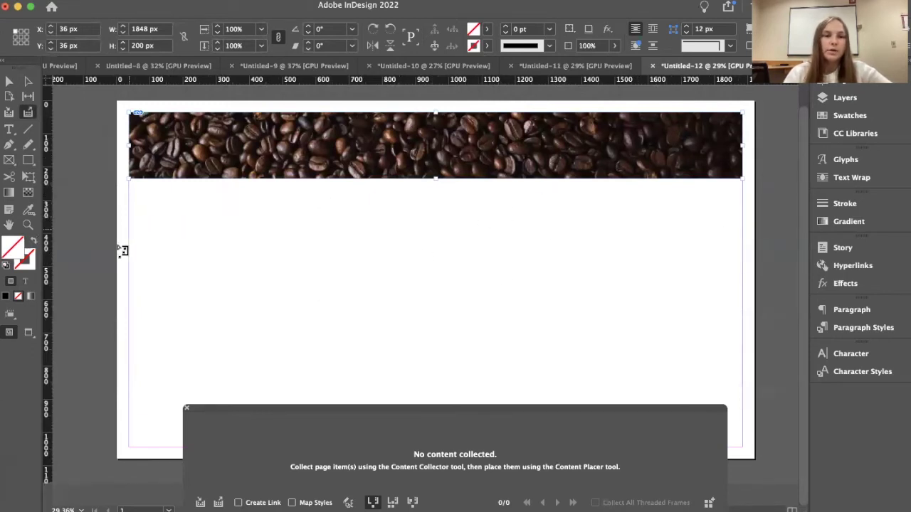
Add a text frame reading "Coffee" over the middle of the header image, in Menlo at 150 pt
click(9, 129)
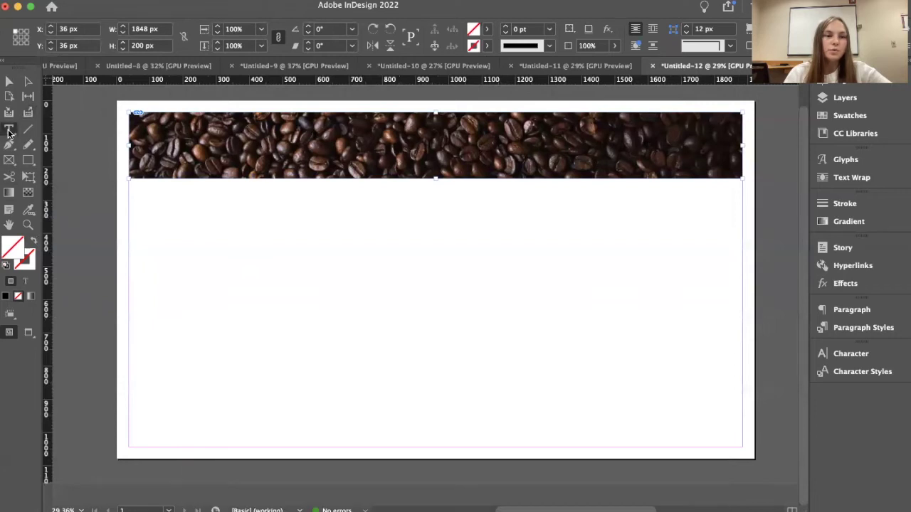
drag(348, 127, 545, 172)
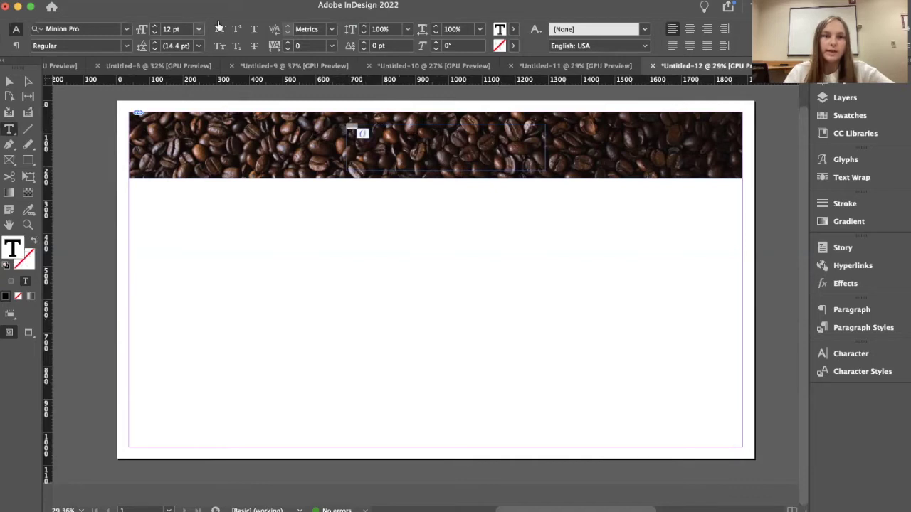
click(126, 29)
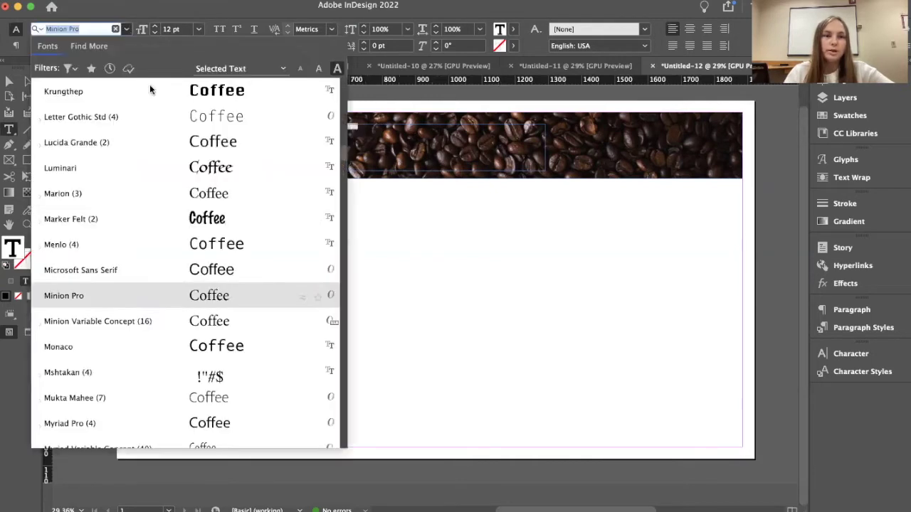
click(140, 244)
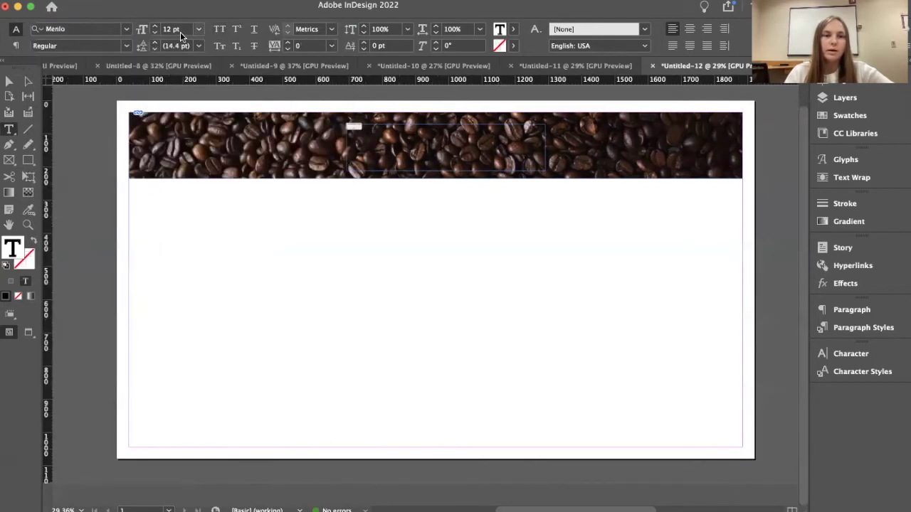
text(150)
key(Return)
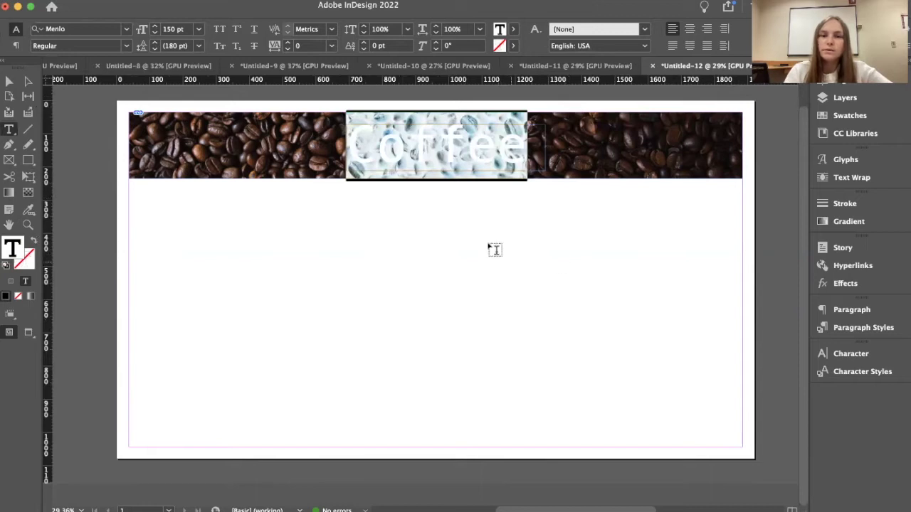
Center-align the "Coffee" title text and move its frame to the horizontal center of the header image
click(690, 28)
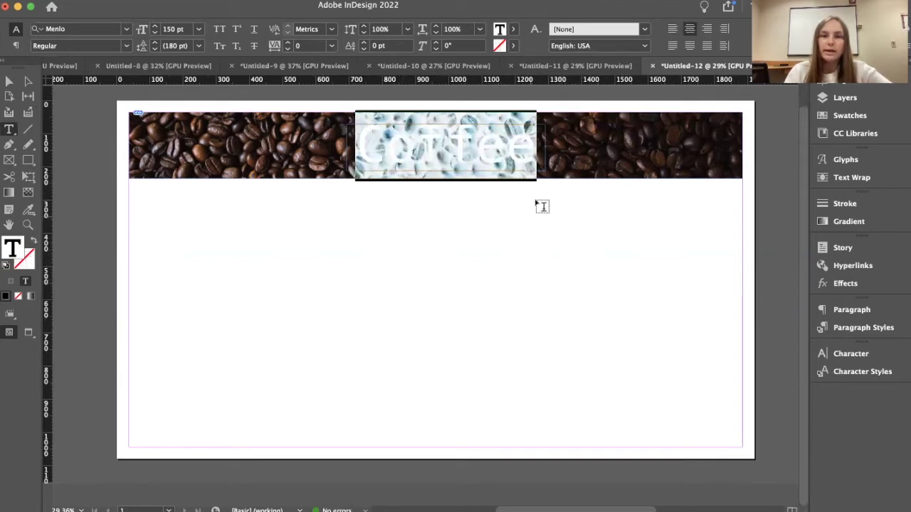
click(573, 206)
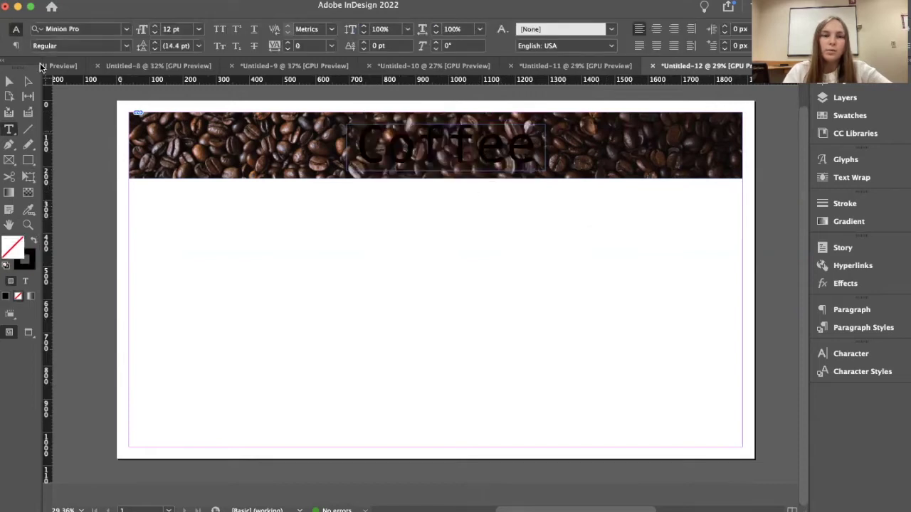
click(8, 81)
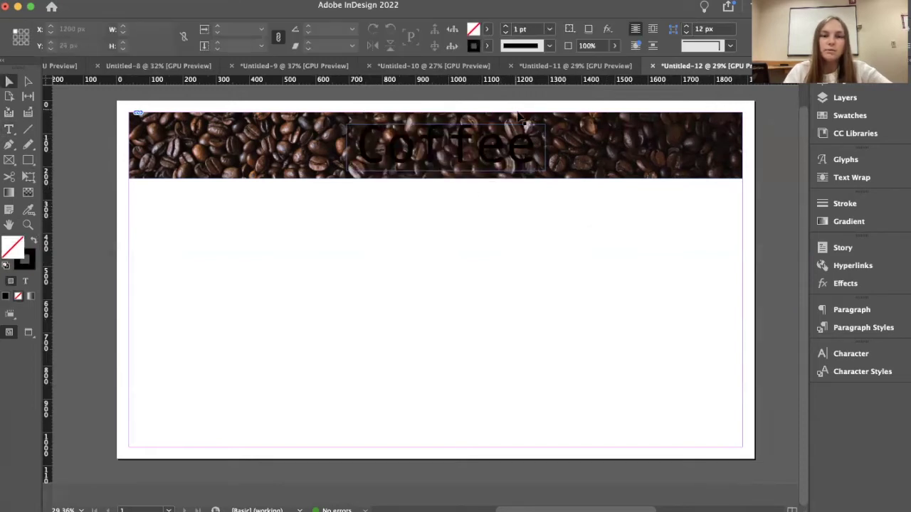
drag(522, 127, 466, 129)
click(476, 130)
click(534, 302)
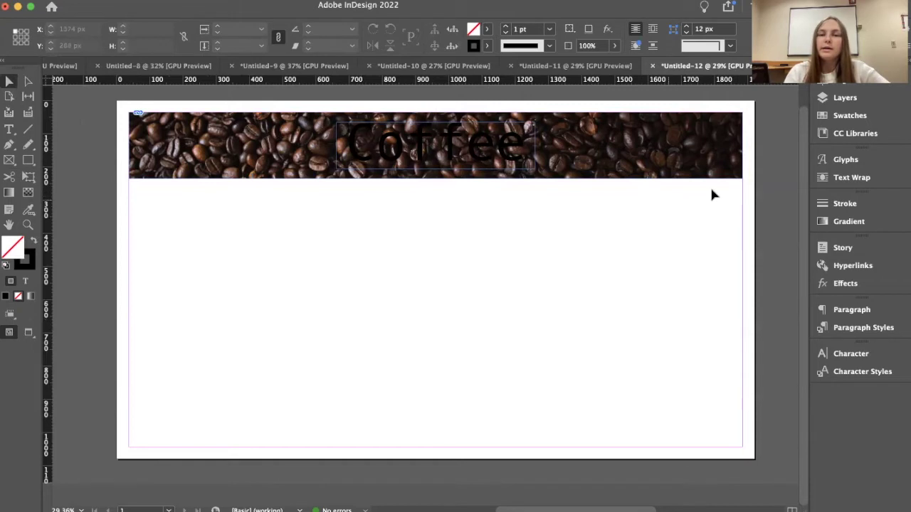
Set the opacity of the coffee beans header image to 60%
click(686, 136)
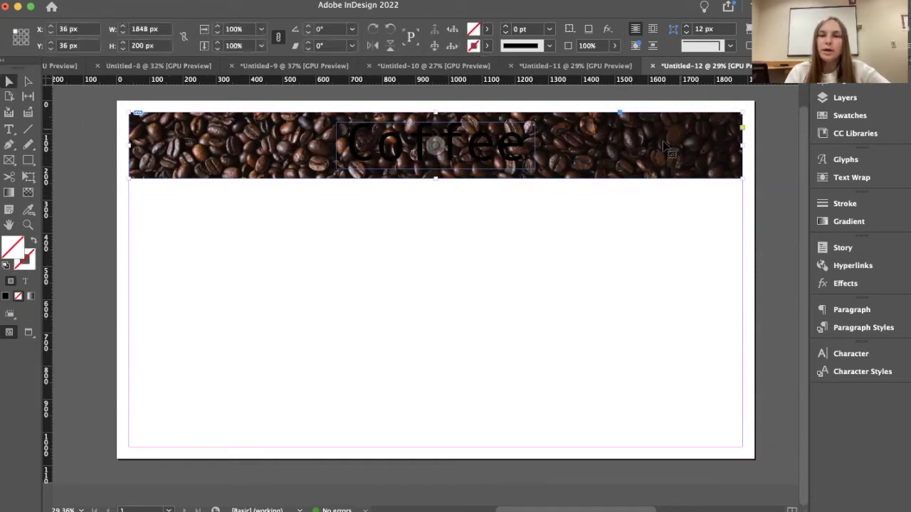
click(599, 41)
text(1)
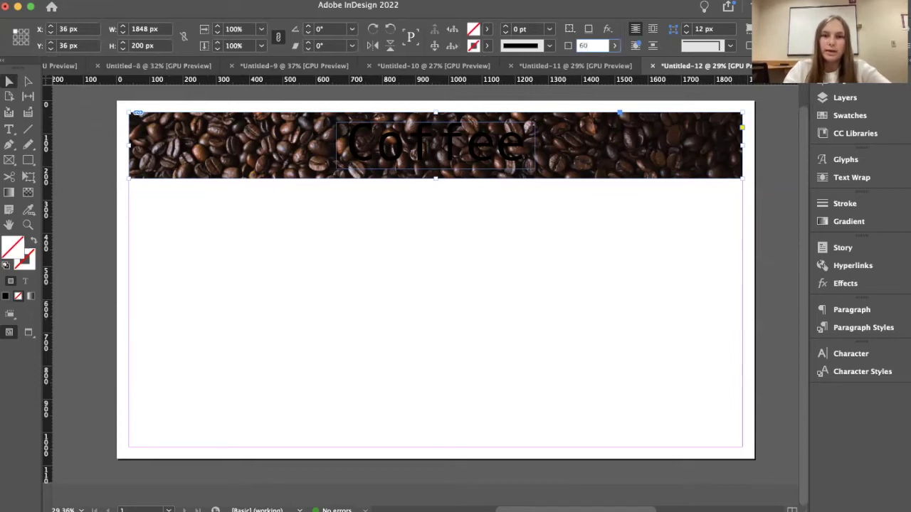
text(0)
key(Return)
click(484, 299)
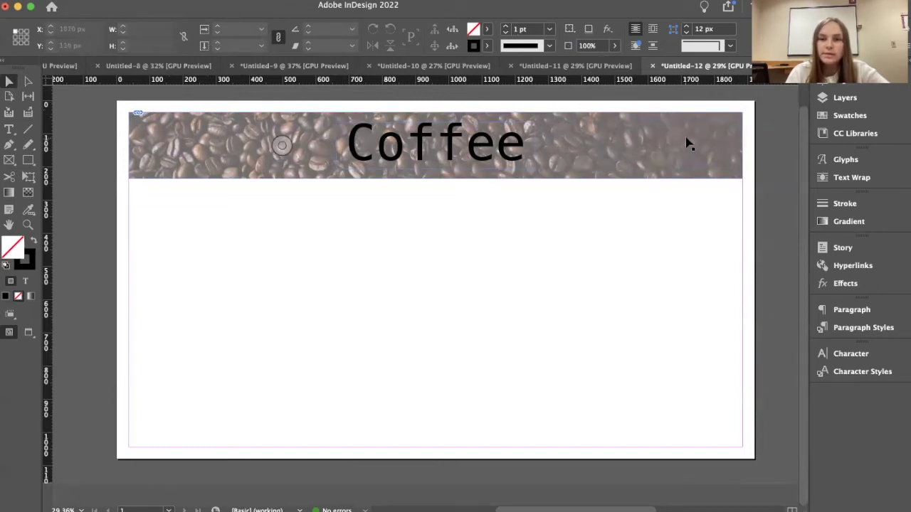
click(662, 145)
right_click(660, 142)
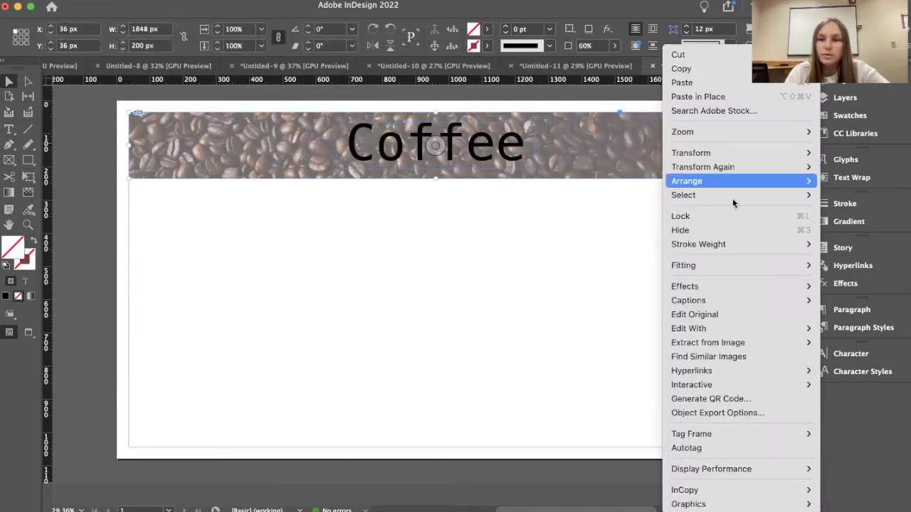
mouse_move(734, 180)
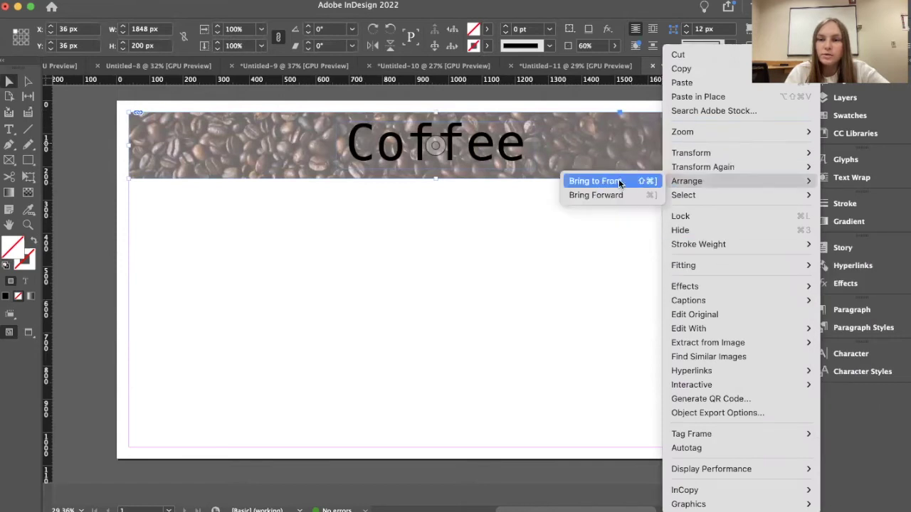
click(636, 142)
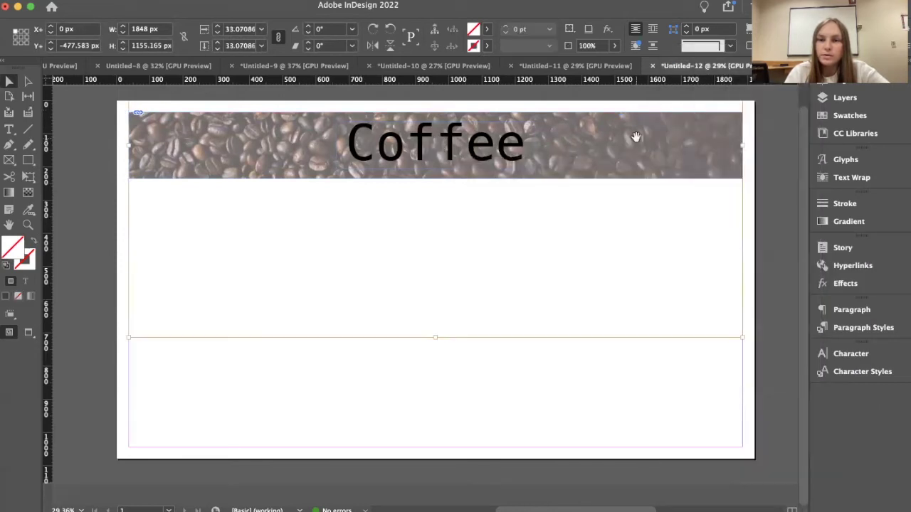
right_click(634, 135)
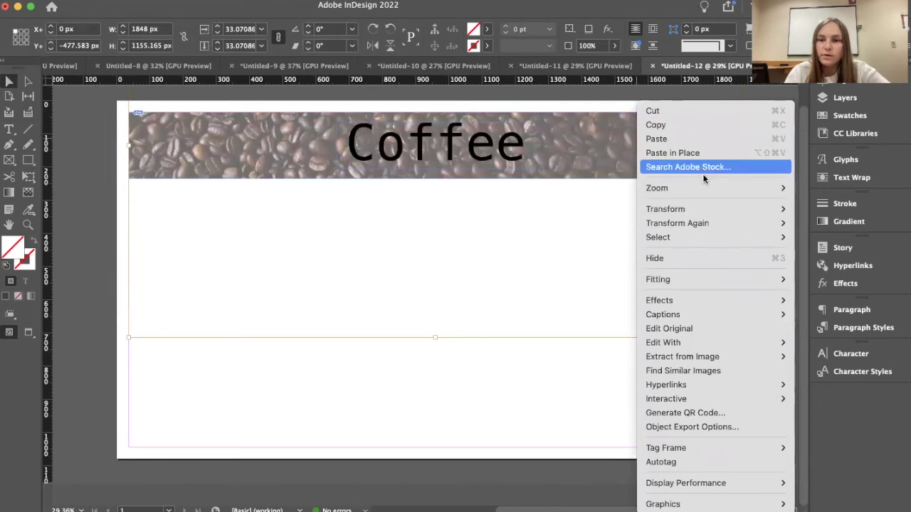
click(611, 166)
click(435, 145)
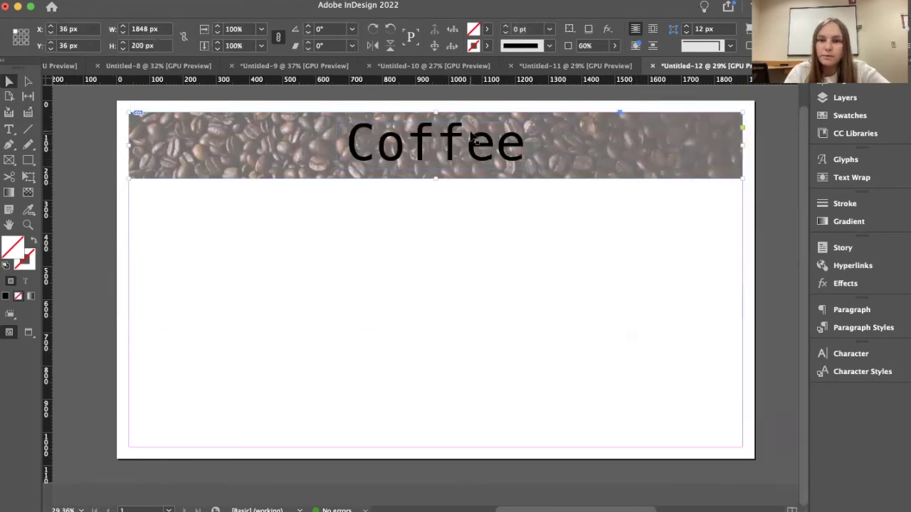
Send the "Coffee" title frame backward so that it sits behind the header image
right_click(471, 139)
mouse_move(530, 238)
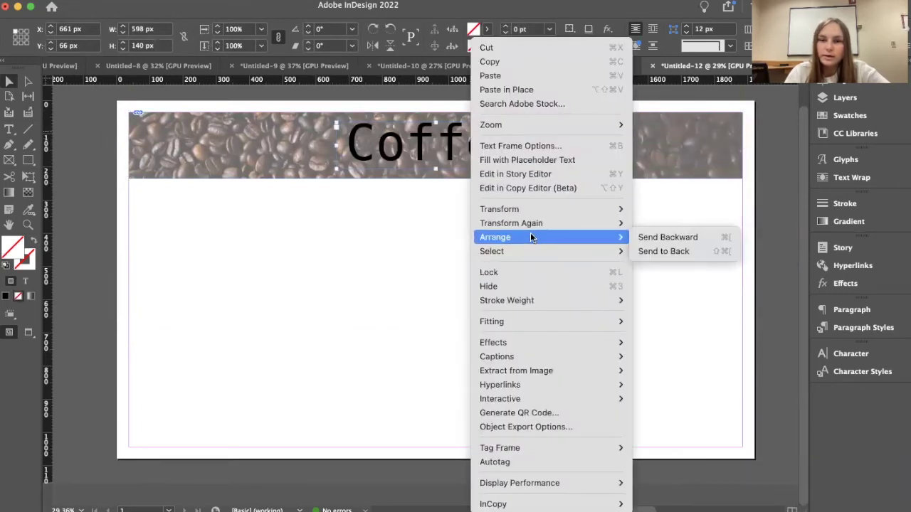
click(685, 238)
click(474, 220)
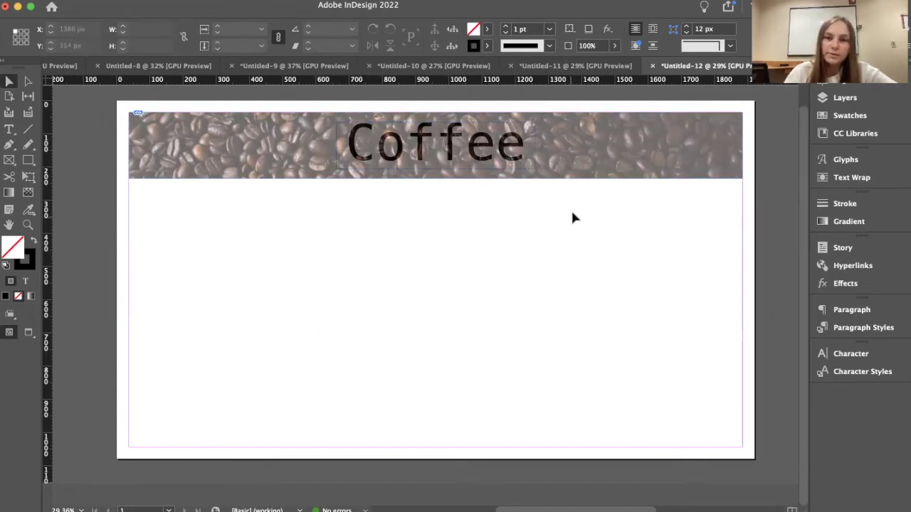
Add a text frame reading "Our Story" below the header in the page's right part, in Menlo at 80 pt
click(9, 129)
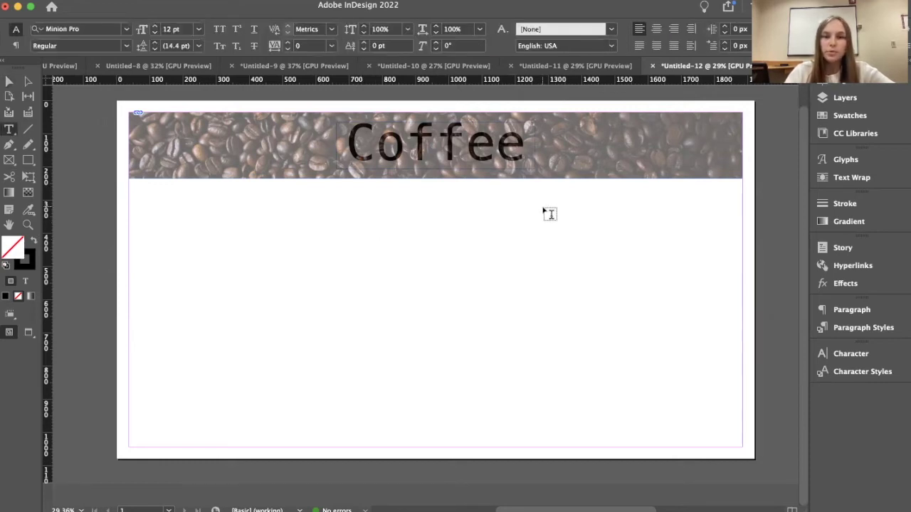
drag(548, 205, 720, 251)
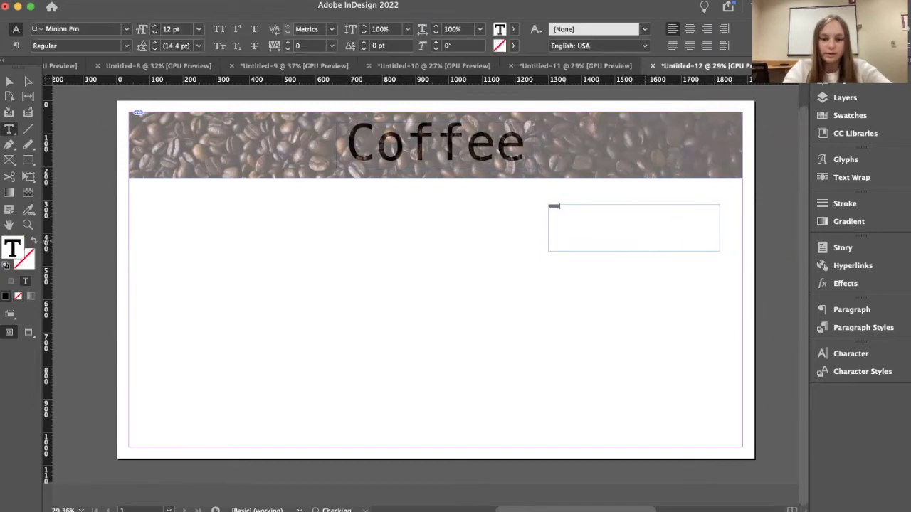
click(128, 29)
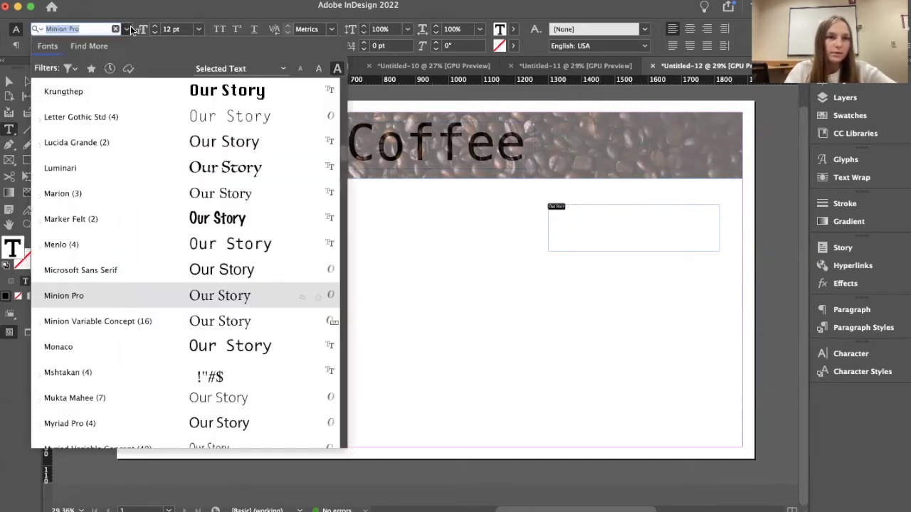
click(131, 242)
click(163, 30)
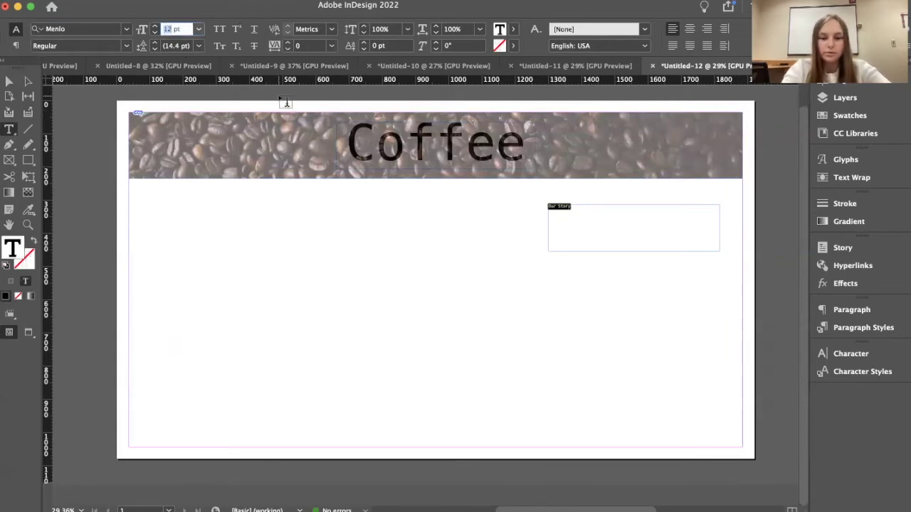
text(30)
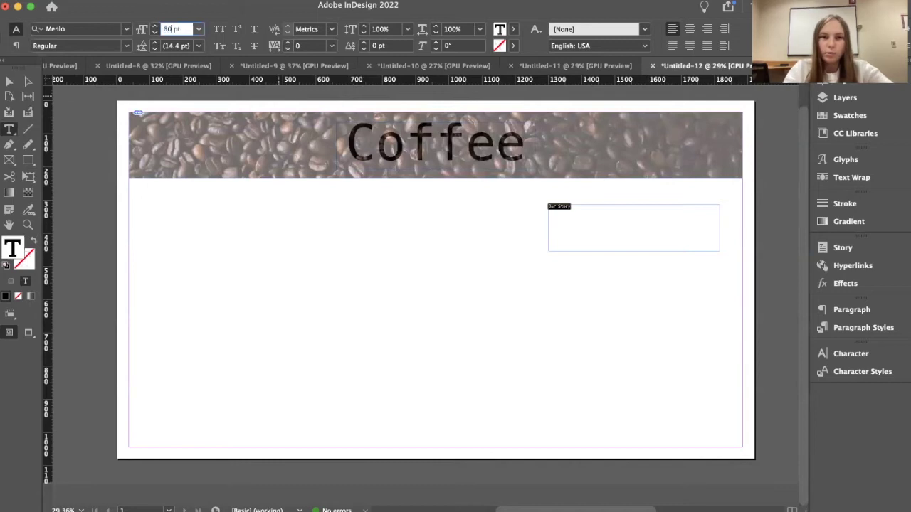
key(Return)
click(690, 331)
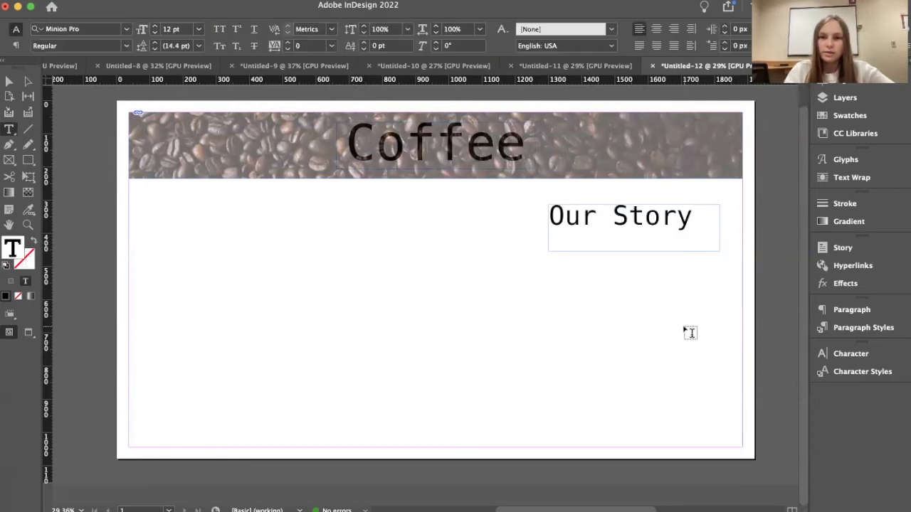
Add a large text frame beneath the "Our Story" heading and fill it with placeholder text
click(667, 219)
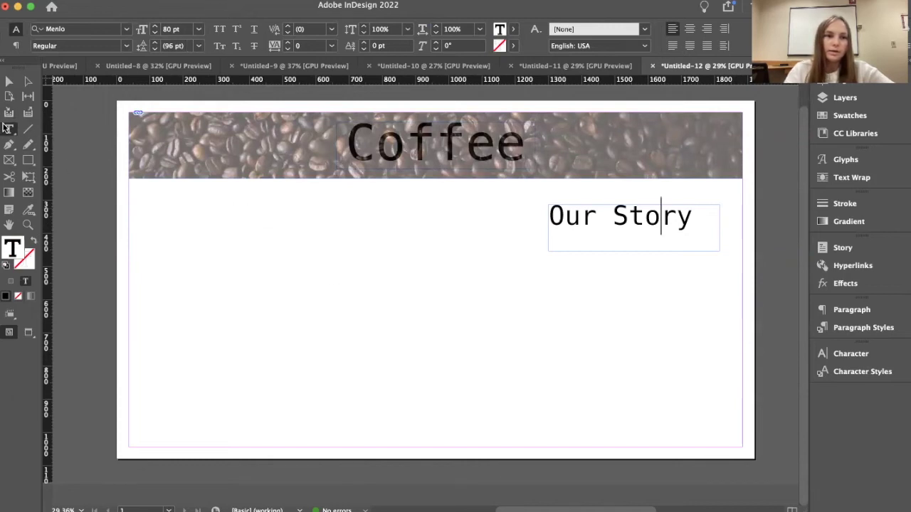
drag(520, 252, 738, 439)
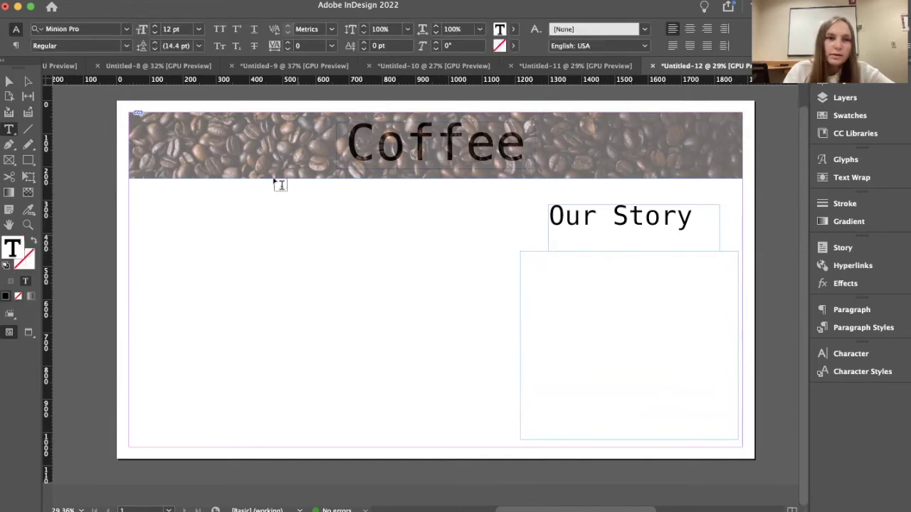
right_click(544, 271)
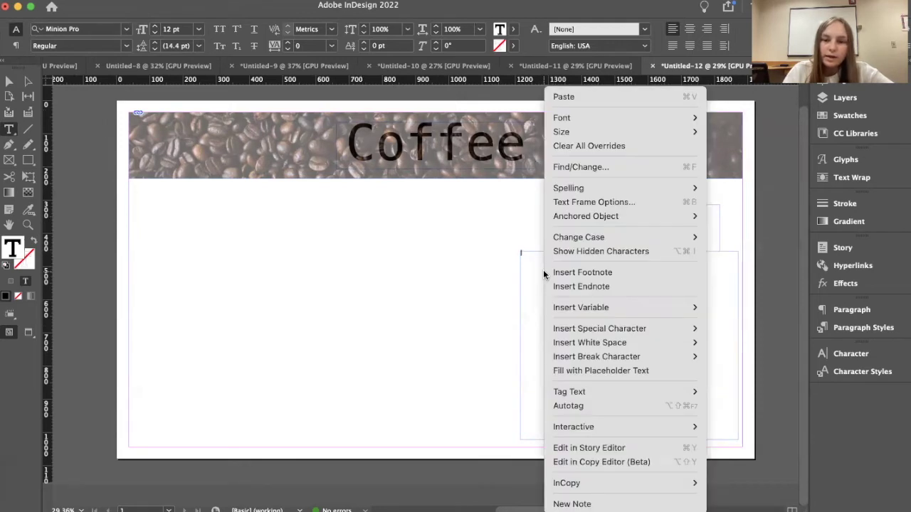
click(636, 371)
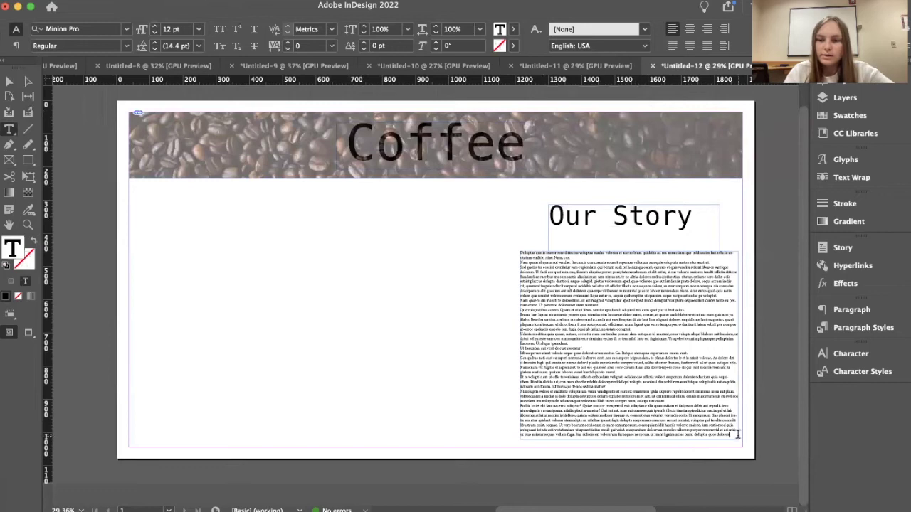
Set all the placeholder text beneath "Our Story" in Menlo at 35 pt
drag(734, 434, 516, 236)
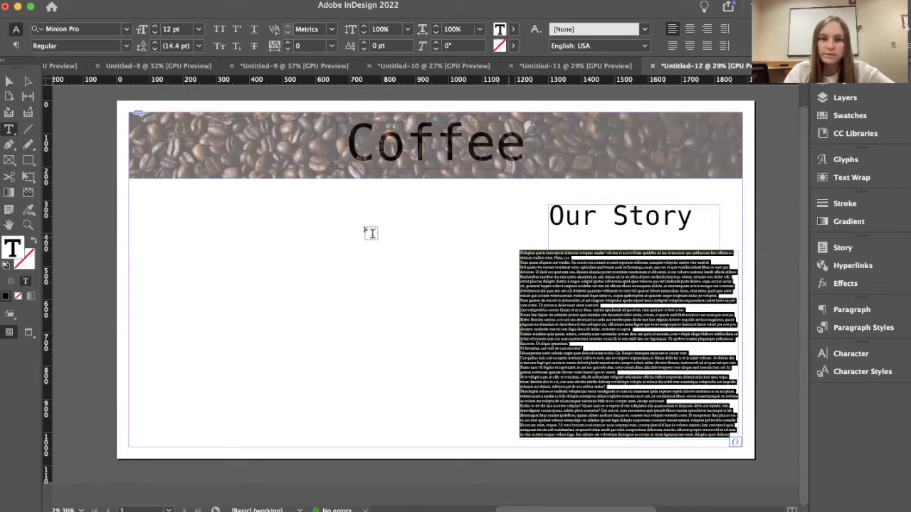
click(125, 30)
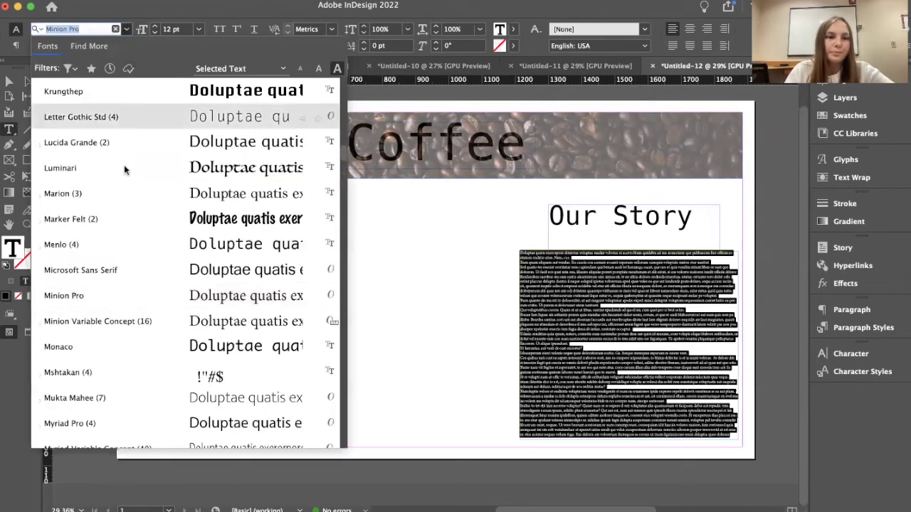
click(129, 239)
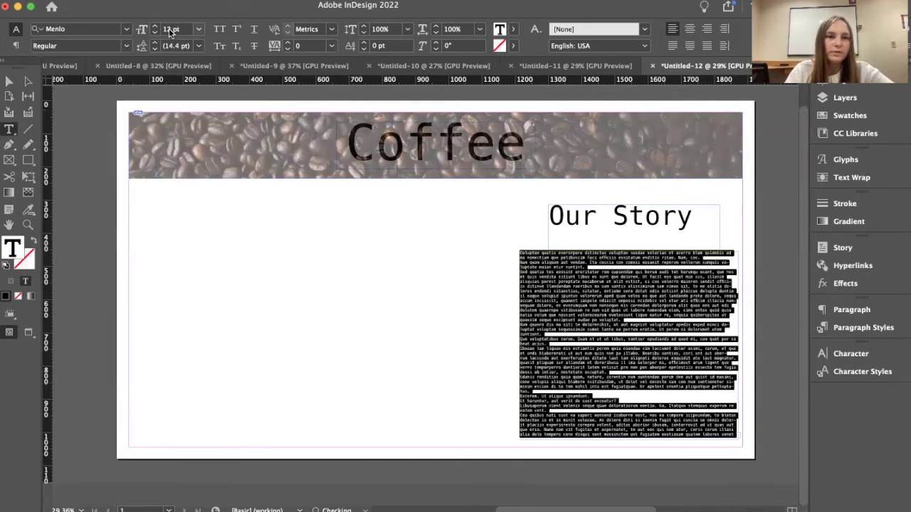
click(152, 29)
text(35)
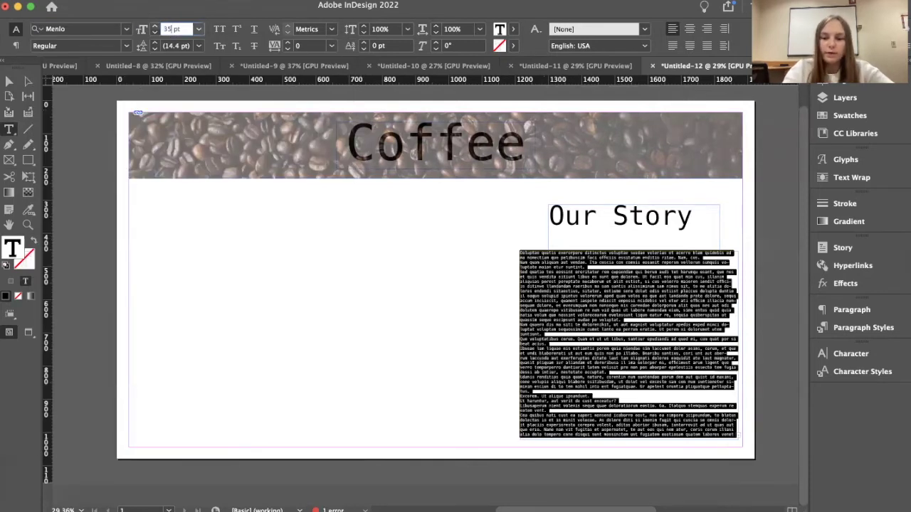
key(Return)
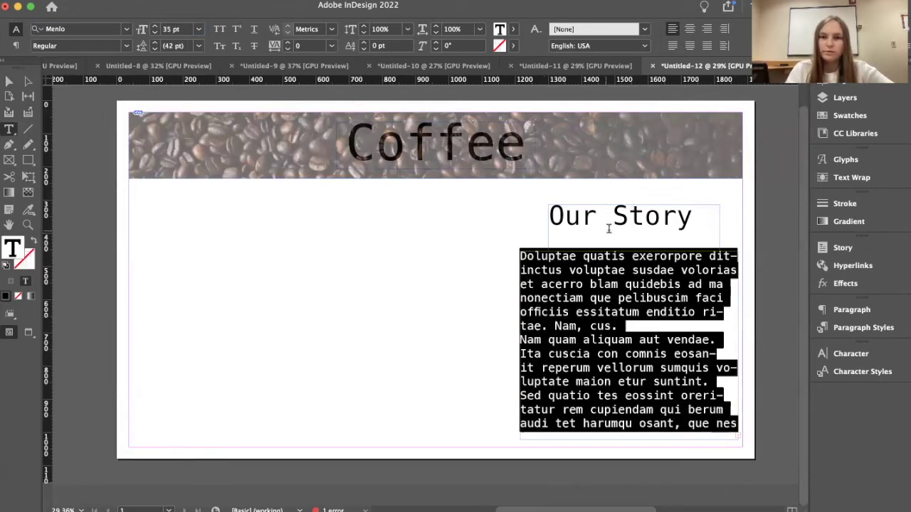
click(438, 279)
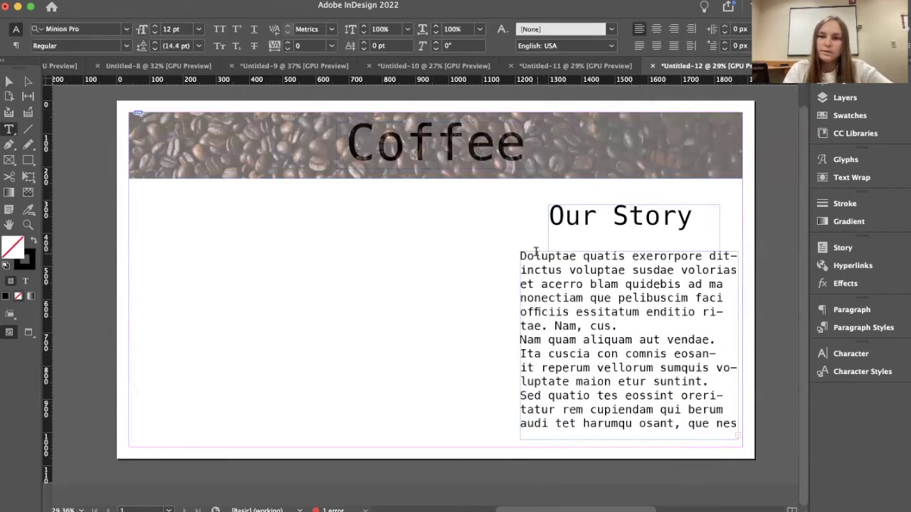
Draw a rectangular picture frame about 924 by 730 px below the header, opposite the story text, and place the coffee cups photo in it
click(9, 161)
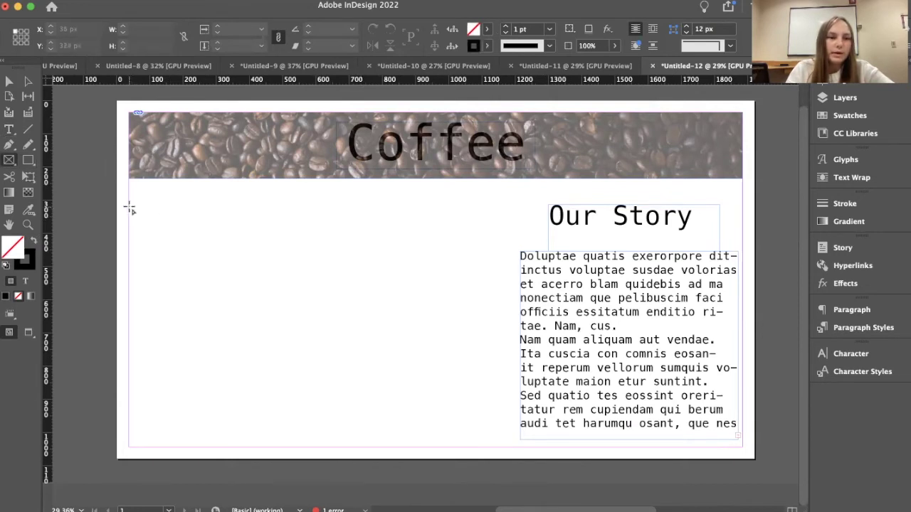
drag(130, 205, 435, 445)
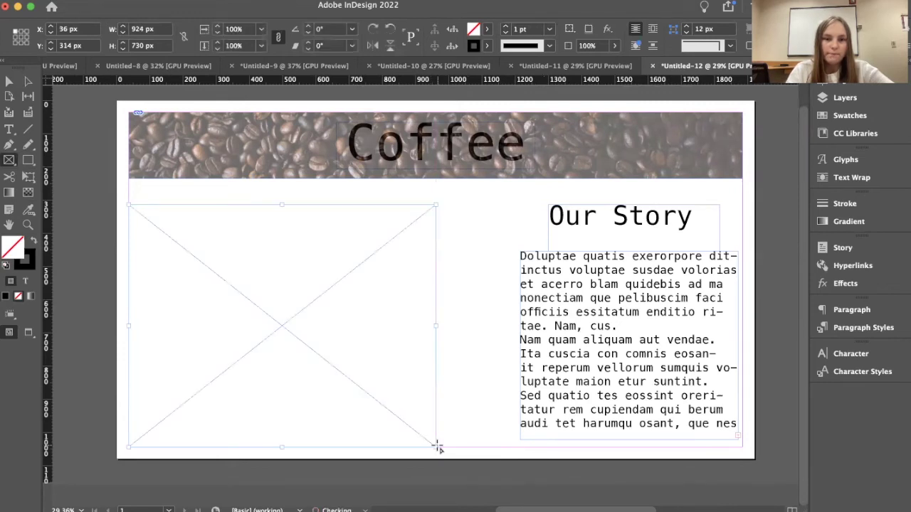
click(29, 112)
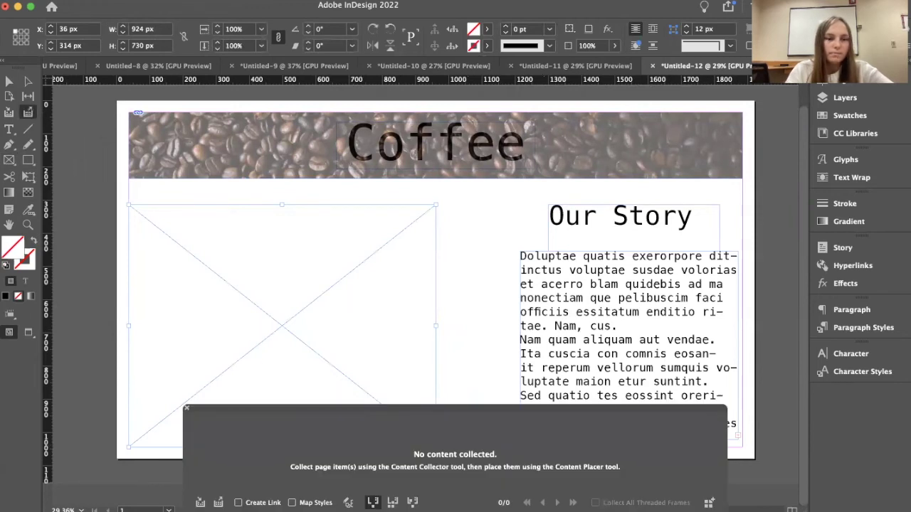
click(187, 408)
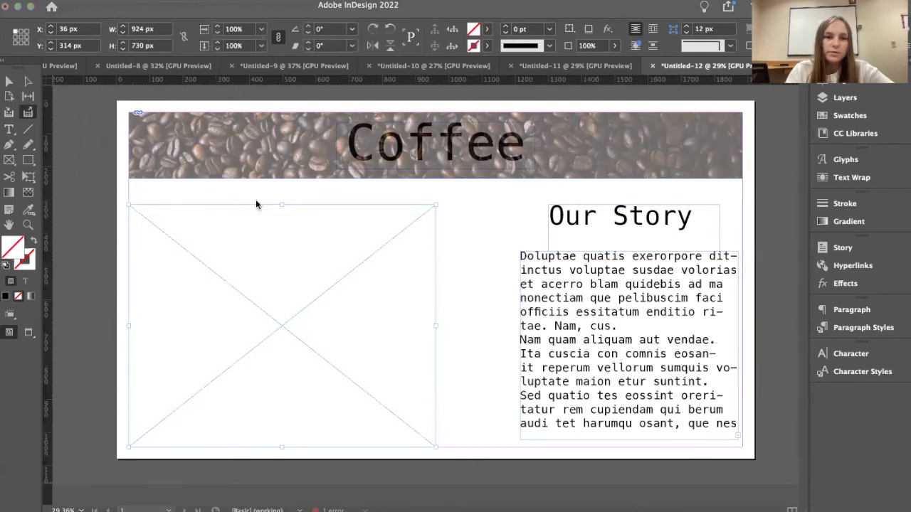
click(233, 385)
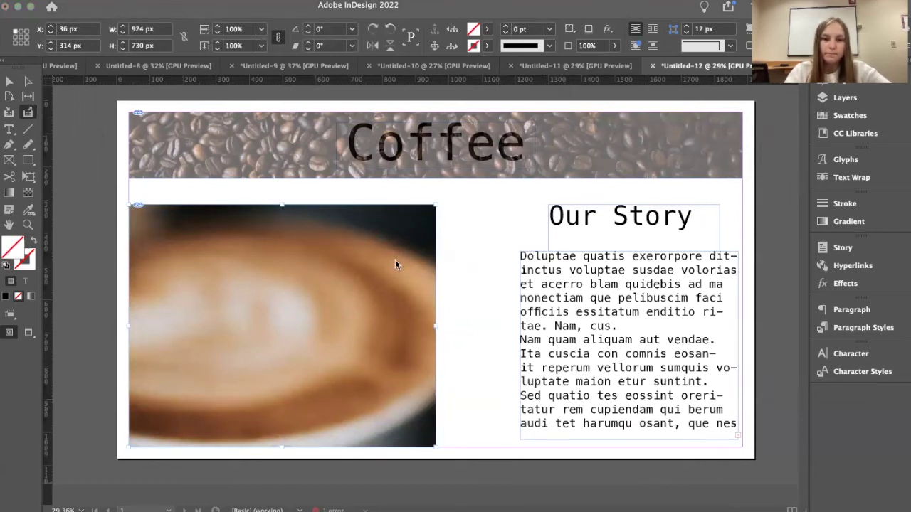
Fit the coffee cups photo to its frame with Fill Frame Proportionally
right_click(359, 306)
mouse_move(412, 303)
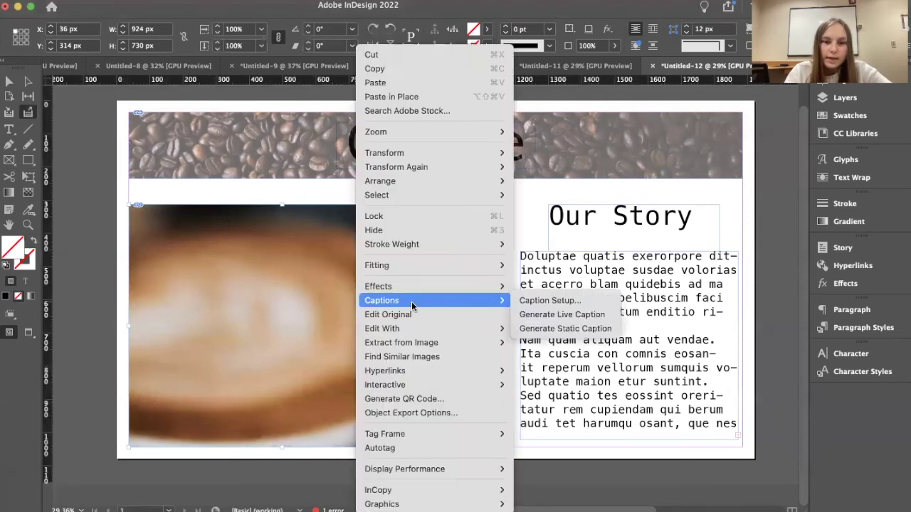
mouse_move(423, 265)
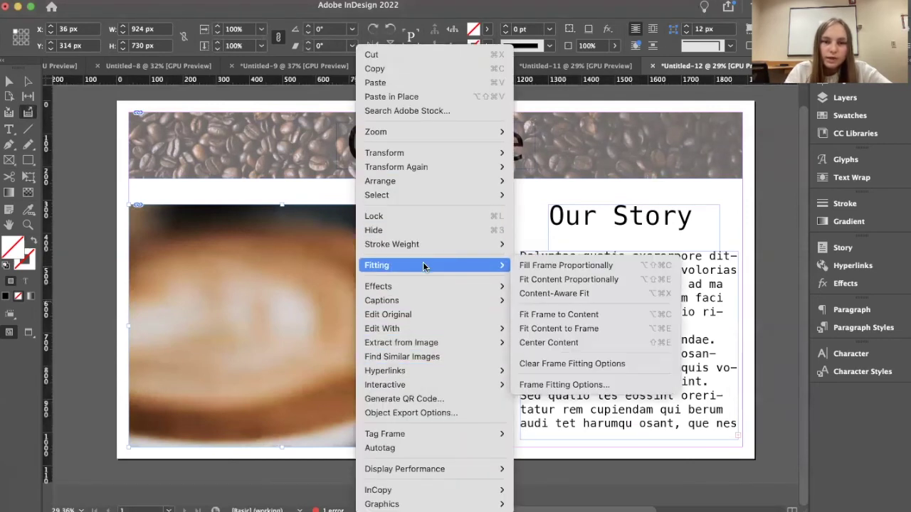
click(600, 266)
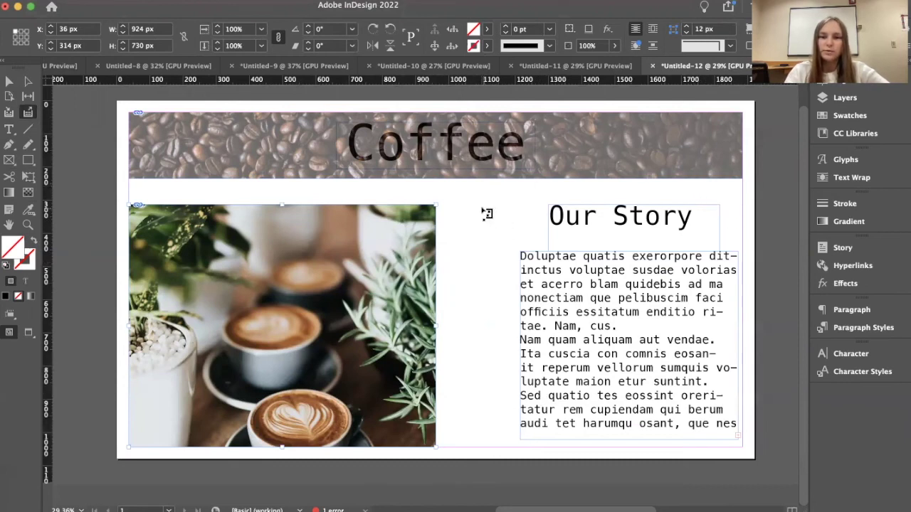
Move the "Our Story" heading and its body text together slightly closer to the coffee cups photo, and preview the page without guides
click(8, 81)
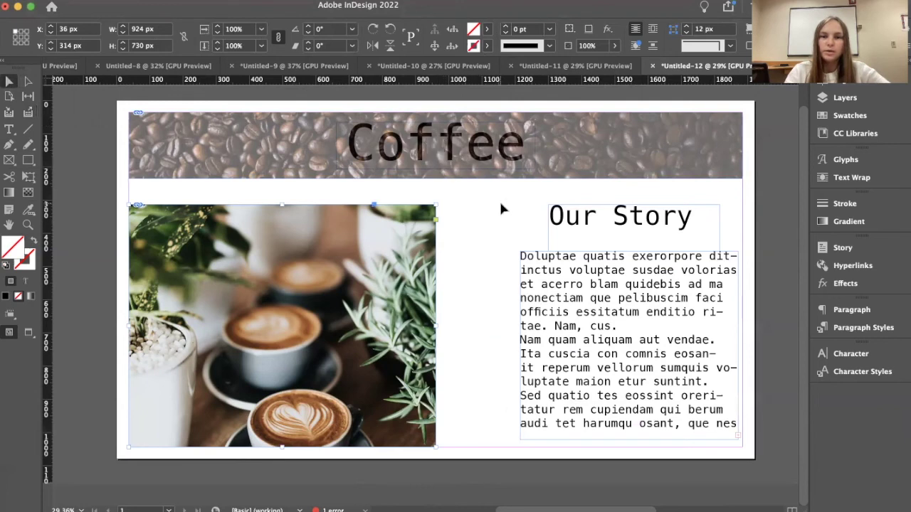
drag(501, 205, 665, 365)
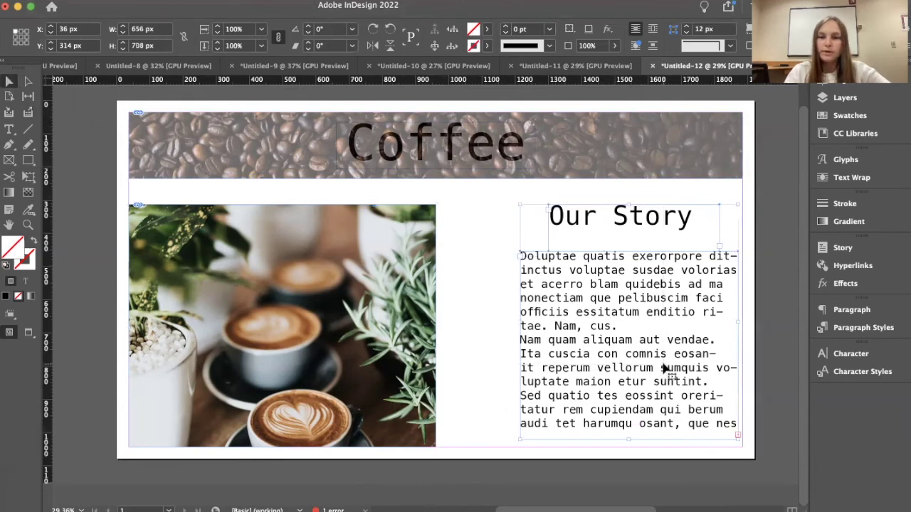
drag(686, 213, 654, 211)
click(774, 207)
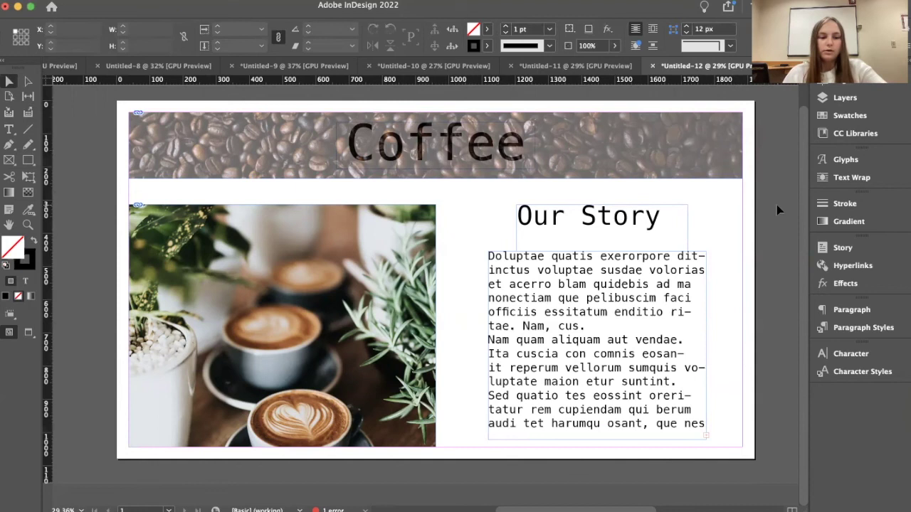
key(w)
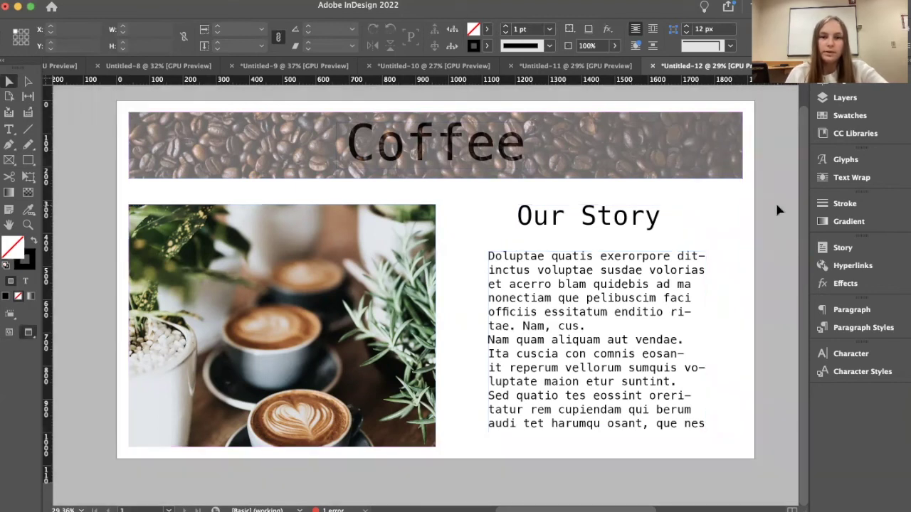